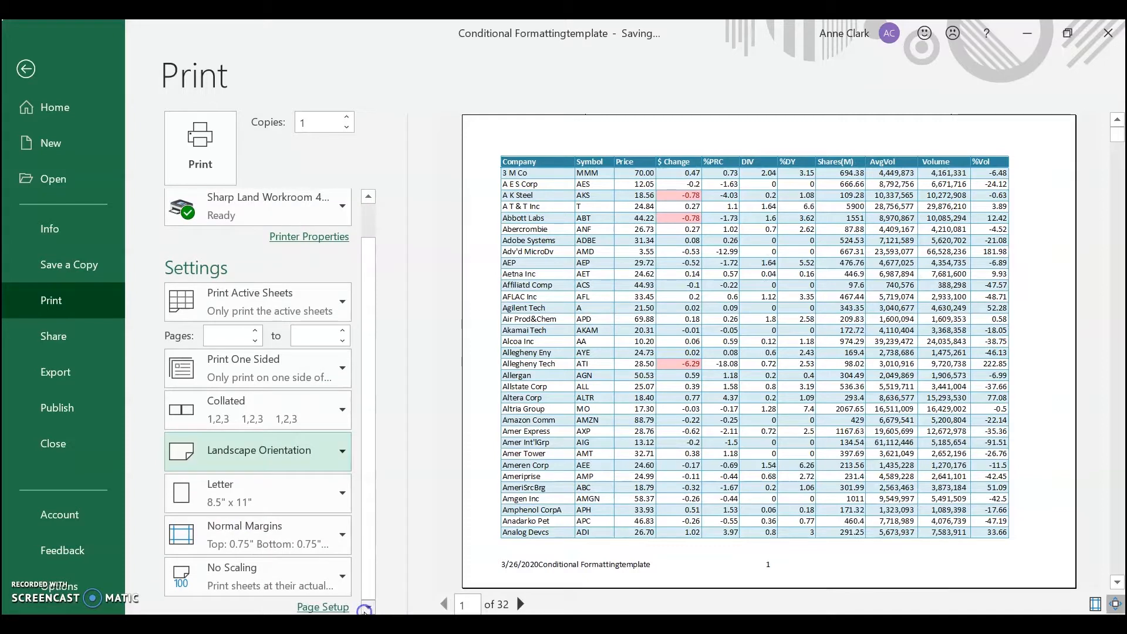
- Change the print orientation of the sheet from landscape to Portrait Orientation and return to the worksheet
{"action": "left_click", "coordinate": [275, 578]}
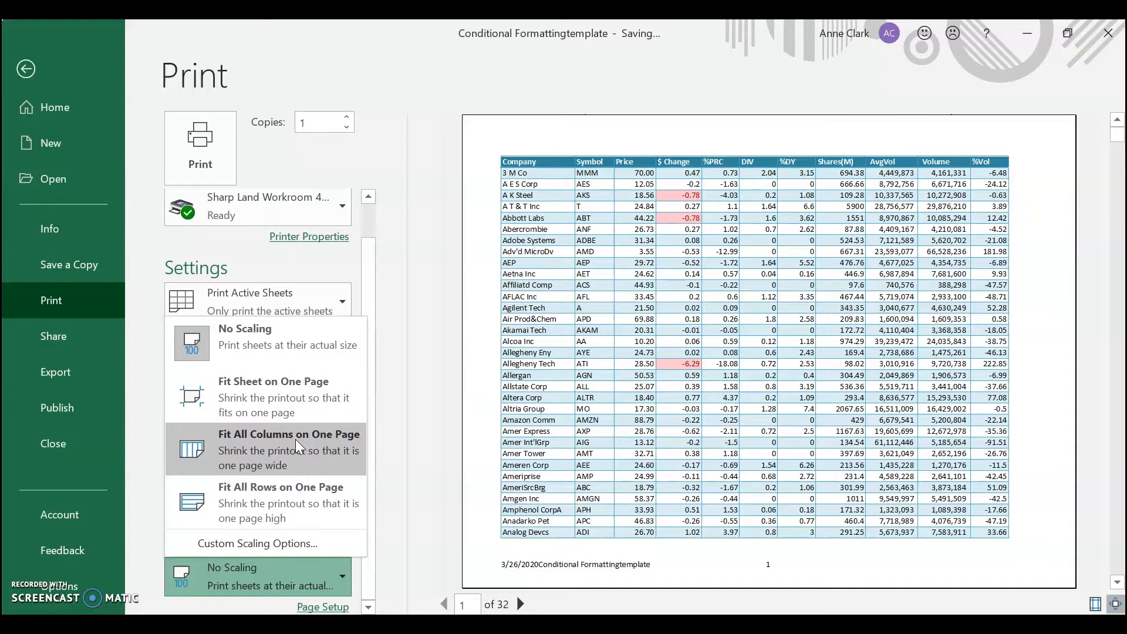
{"action": "left_click", "coordinate": [413, 276]}
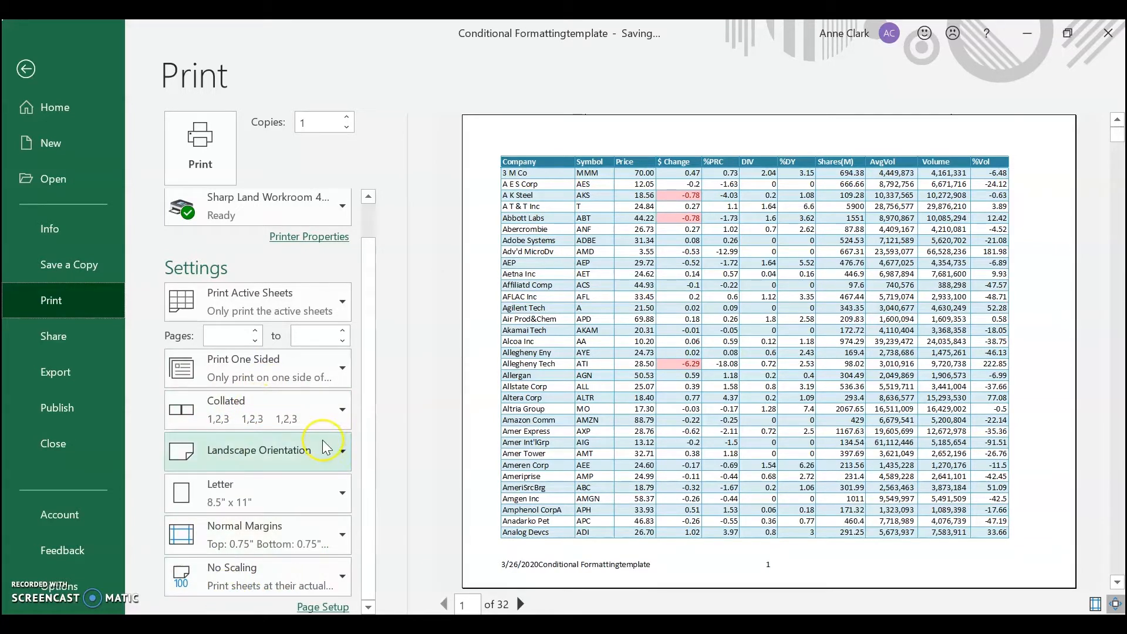
{"action": "left_click", "coordinate": [317, 455]}
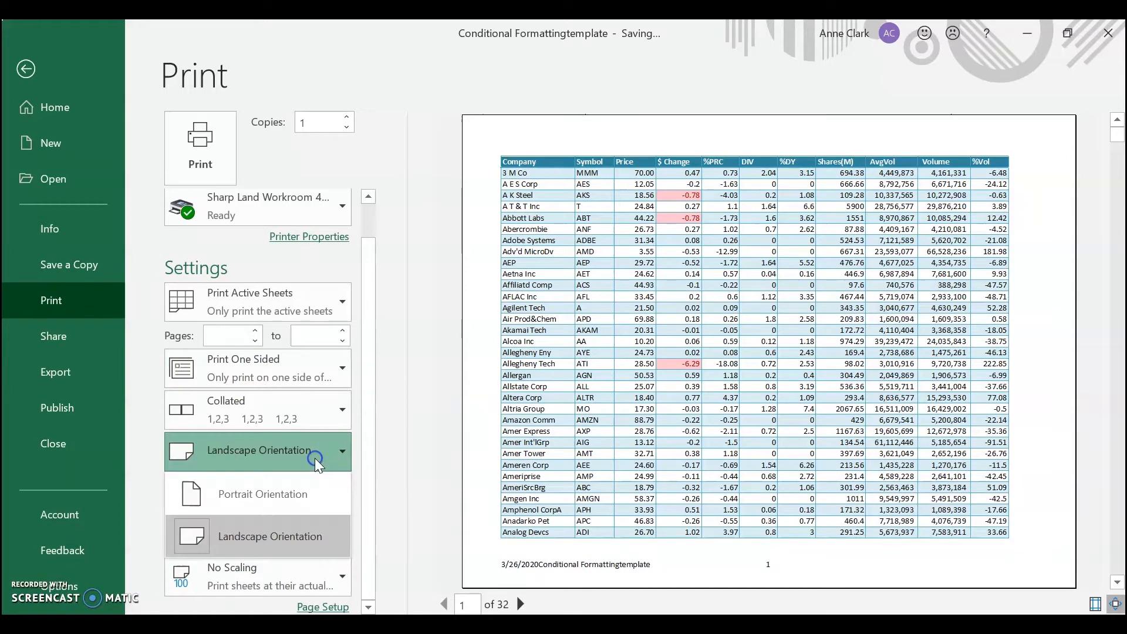
{"action": "left_click", "coordinate": [239, 512]}
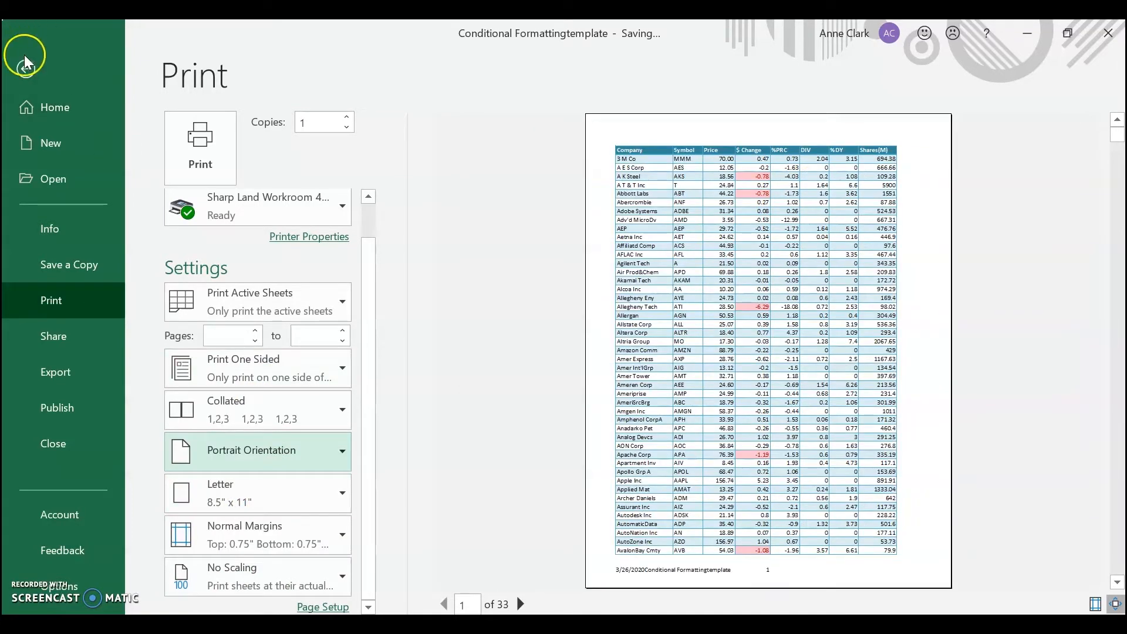
{"action": "left_click", "coordinate": [25, 61]}
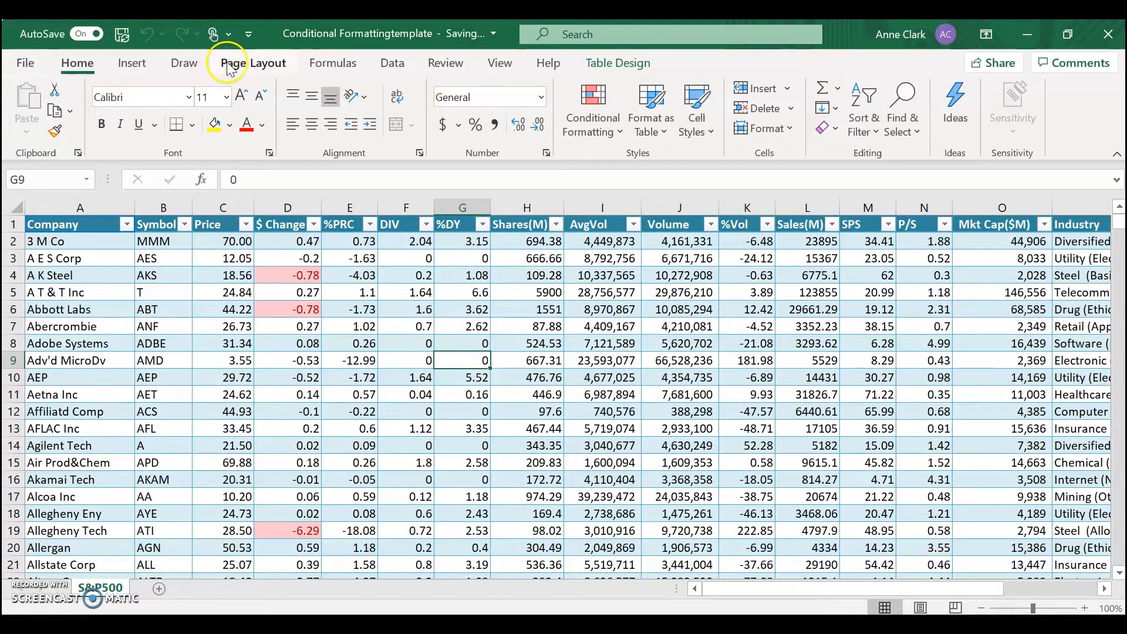
- Open the print titles settings and clear both the rows to repeat at top and the columns to repeat at left
{"action": "left_click", "coordinate": [229, 63]}
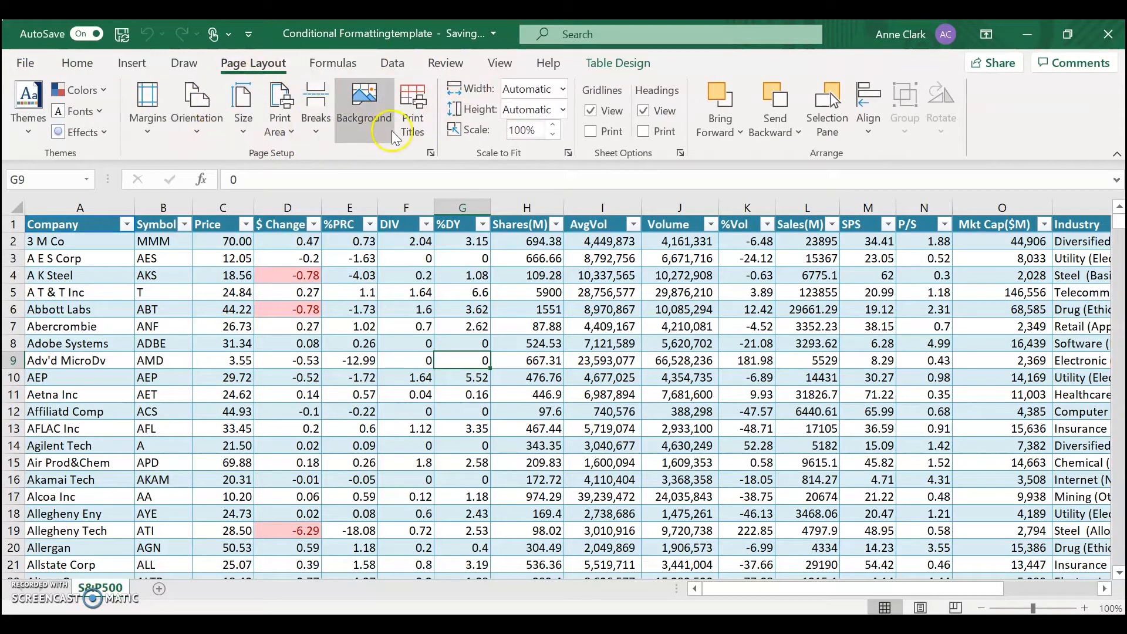
{"action": "left_click", "coordinate": [414, 111]}
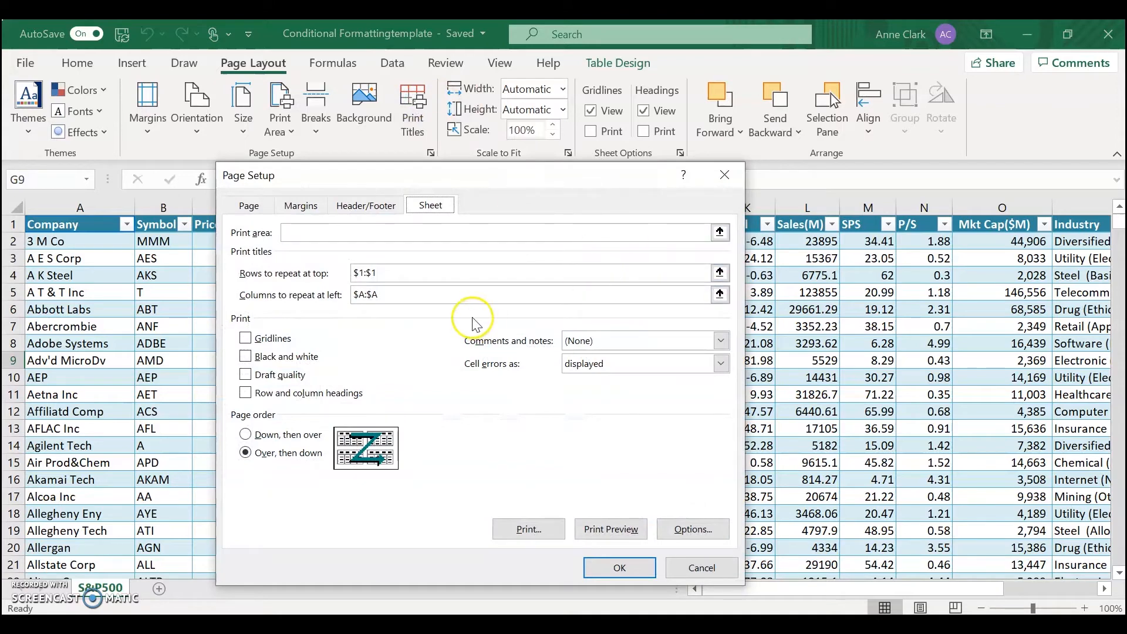
{"action": "left_click", "coordinate": [479, 280]}
{"action": "key", "text": "BackSpace"}
{"action": "key", "text": "BackSpace"}
{"action": "key", "text": "BackSpace"}
{"action": "key", "text": "BackSpace"}
{"action": "key", "text": "BackSpace"}
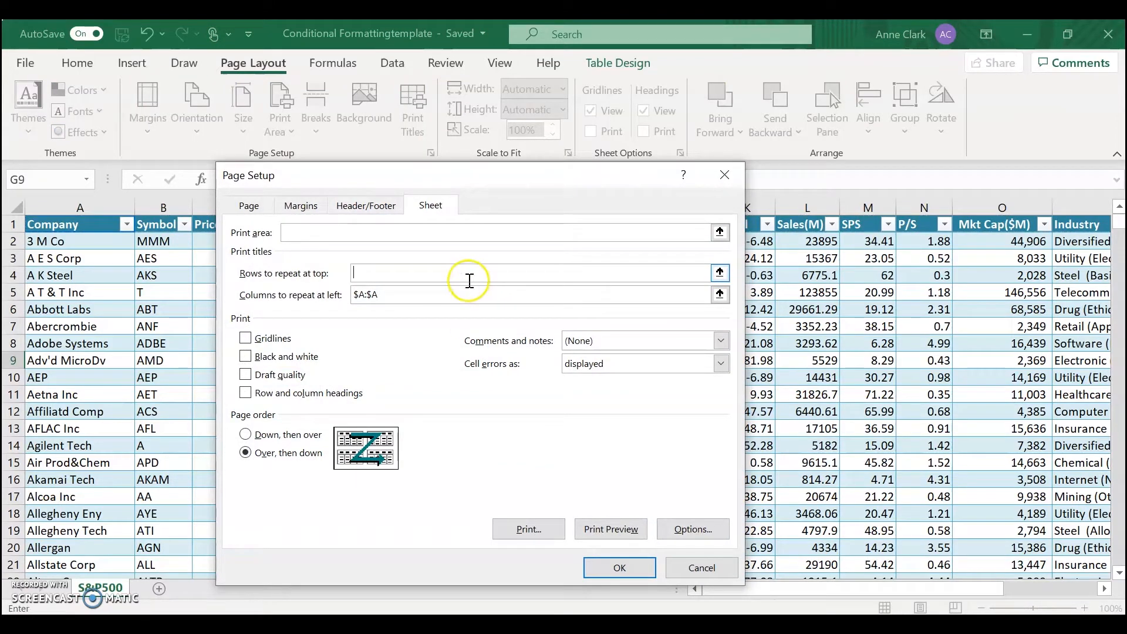
{"action": "left_click", "coordinate": [466, 292]}
{"action": "key", "text": "BackSpace"}
{"action": "key", "text": "BackSpace"}
{"action": "key", "text": "BackSpace"}
{"action": "key", "text": "BackSpace"}
{"action": "key", "text": "BackSpace"}
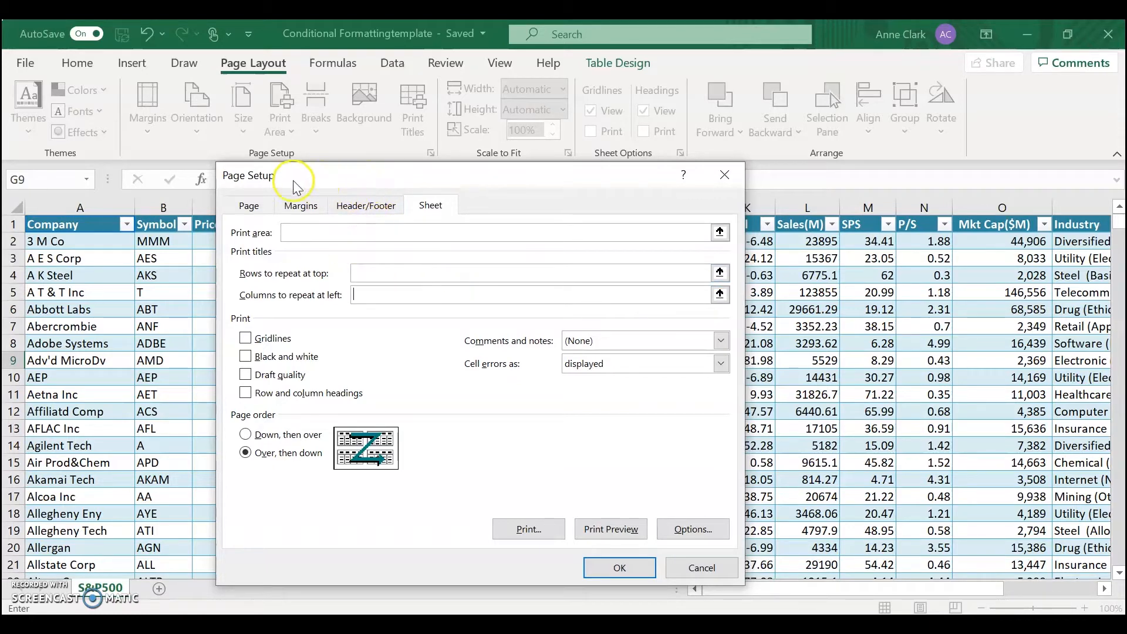
- Set the print titles to repeat row $1:$1 at the top and column $A:$A at the left
{"action": "left_click", "coordinate": [375, 277]}
{"action": "left_click", "coordinate": [720, 273]}
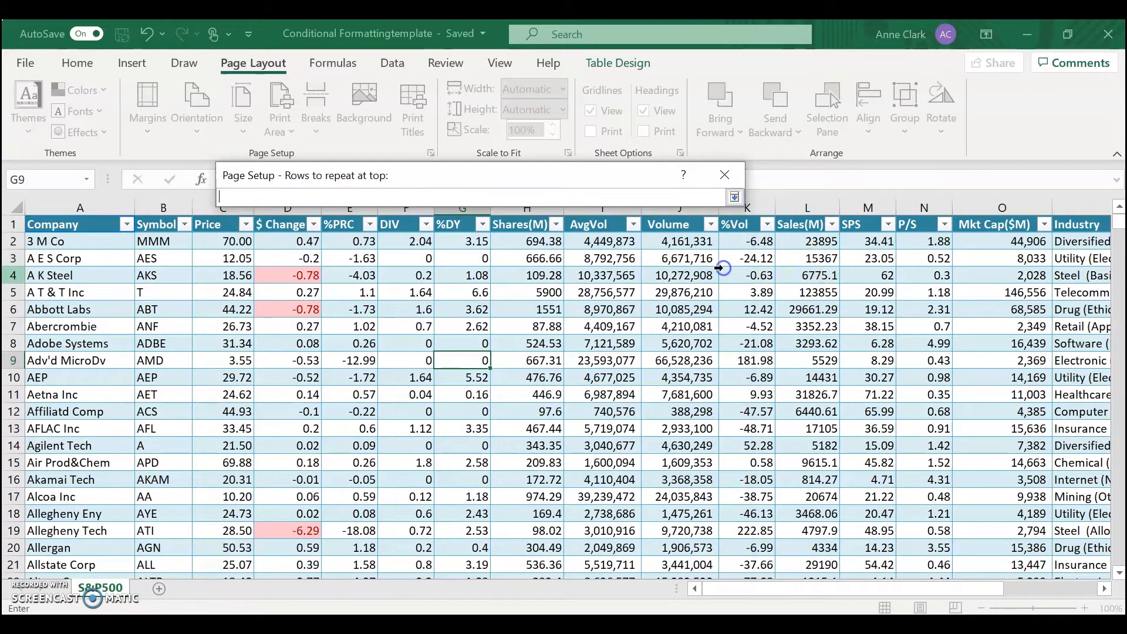
{"action": "left_click", "coordinate": [13, 223]}
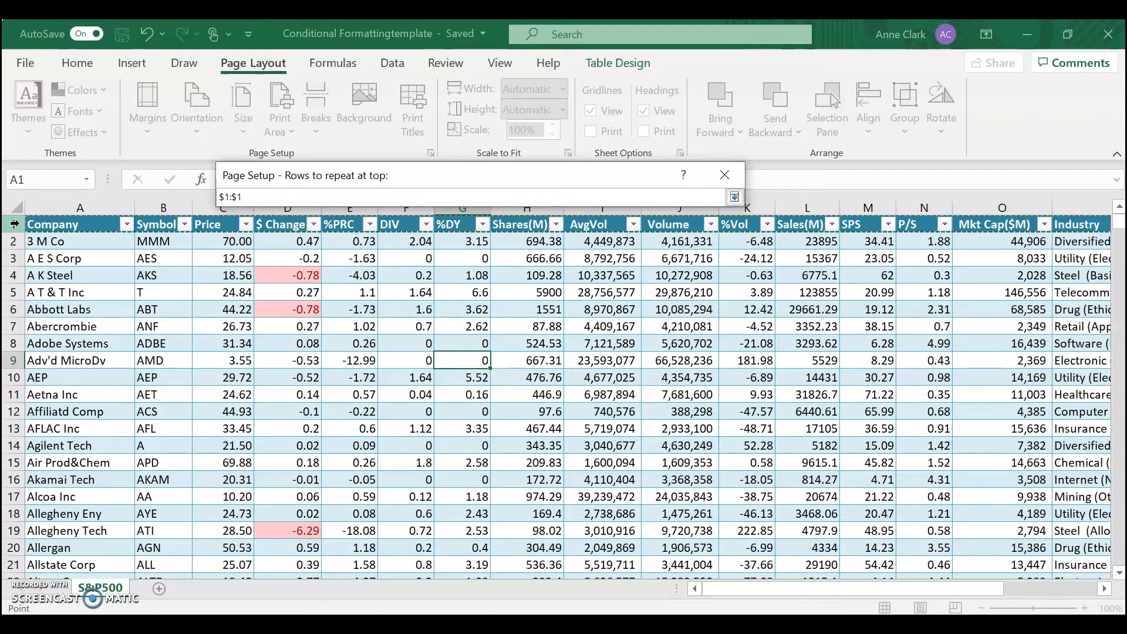
{"action": "key", "text": "Return"}
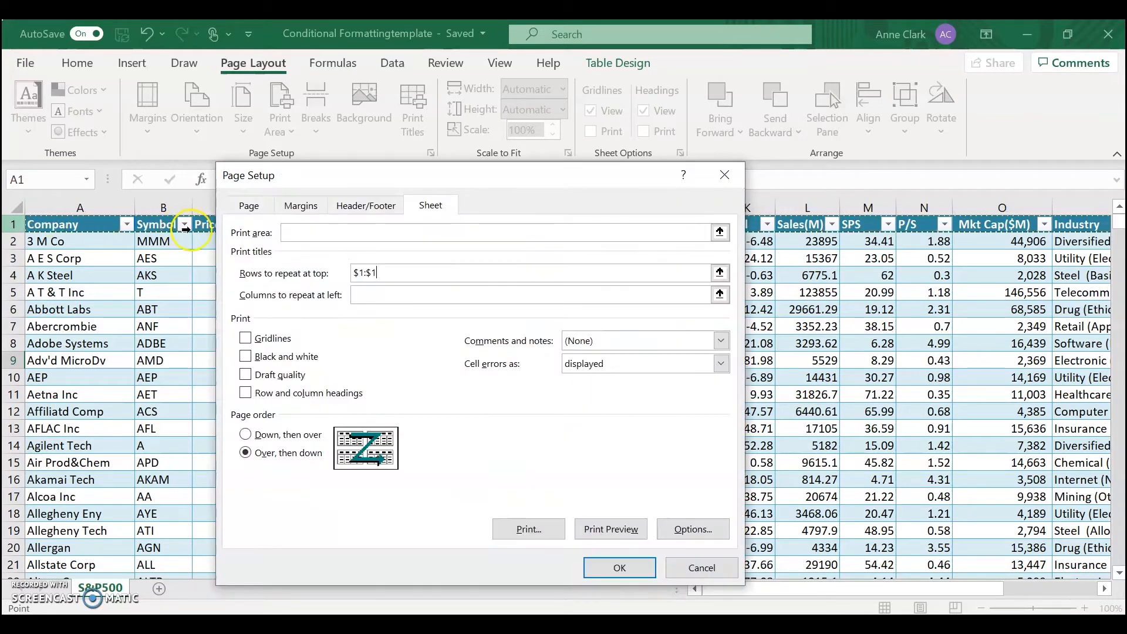
{"action": "left_click", "coordinate": [365, 289]}
{"action": "left_click", "coordinate": [95, 203]}
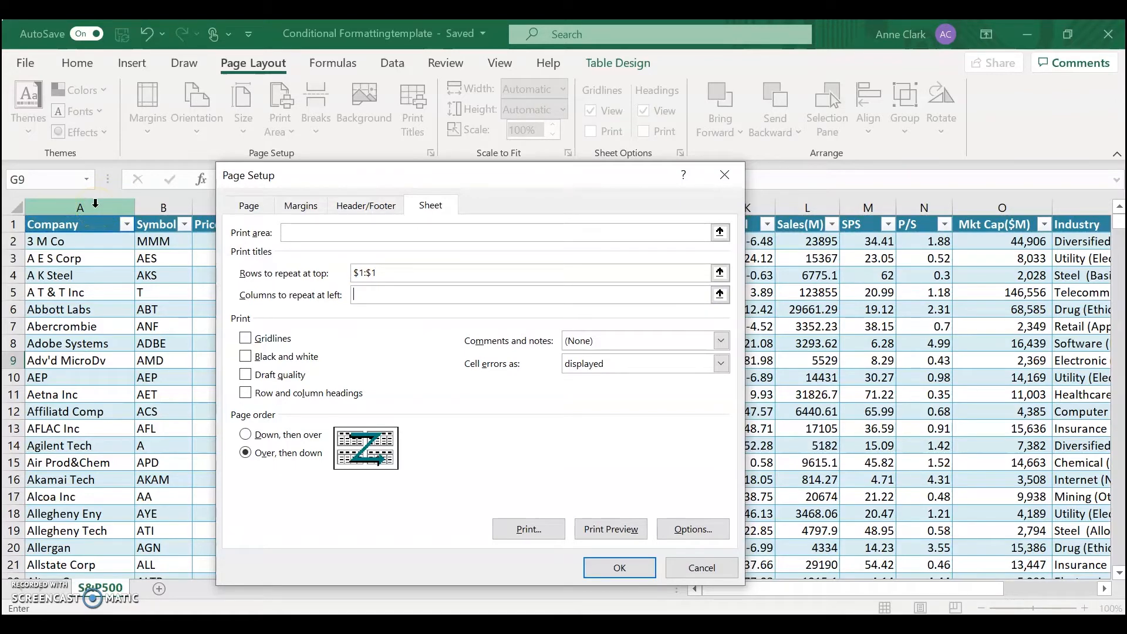
{"action": "left_click", "coordinate": [95, 203]}
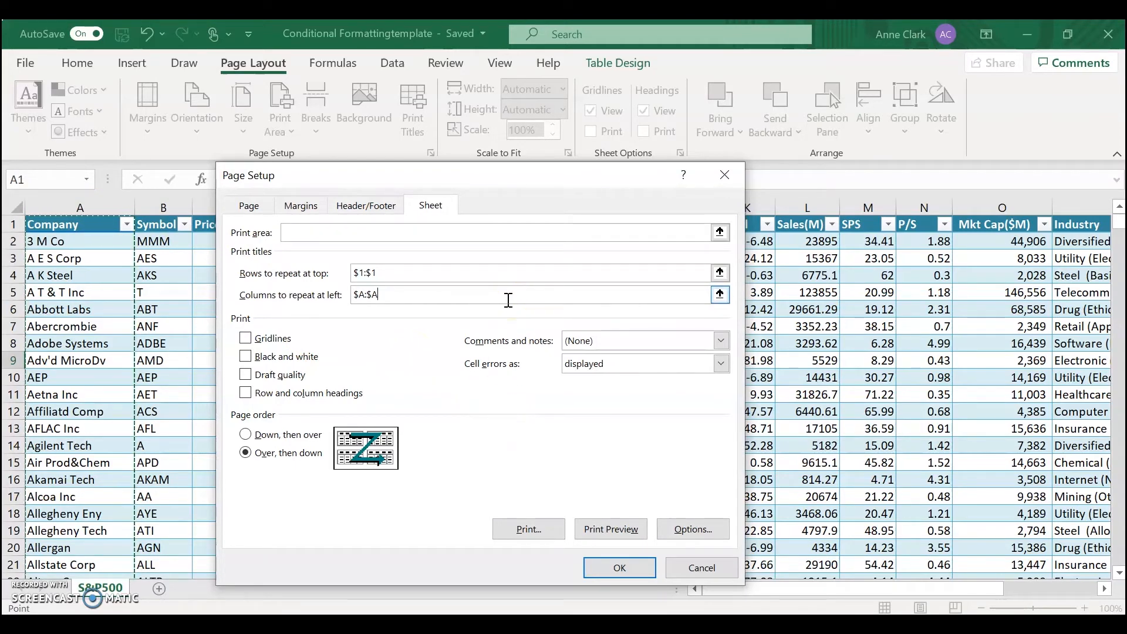
- Switch the Gridlines, Black and white and Draft quality print options on and back off one after another
{"action": "left_click", "coordinate": [246, 338]}
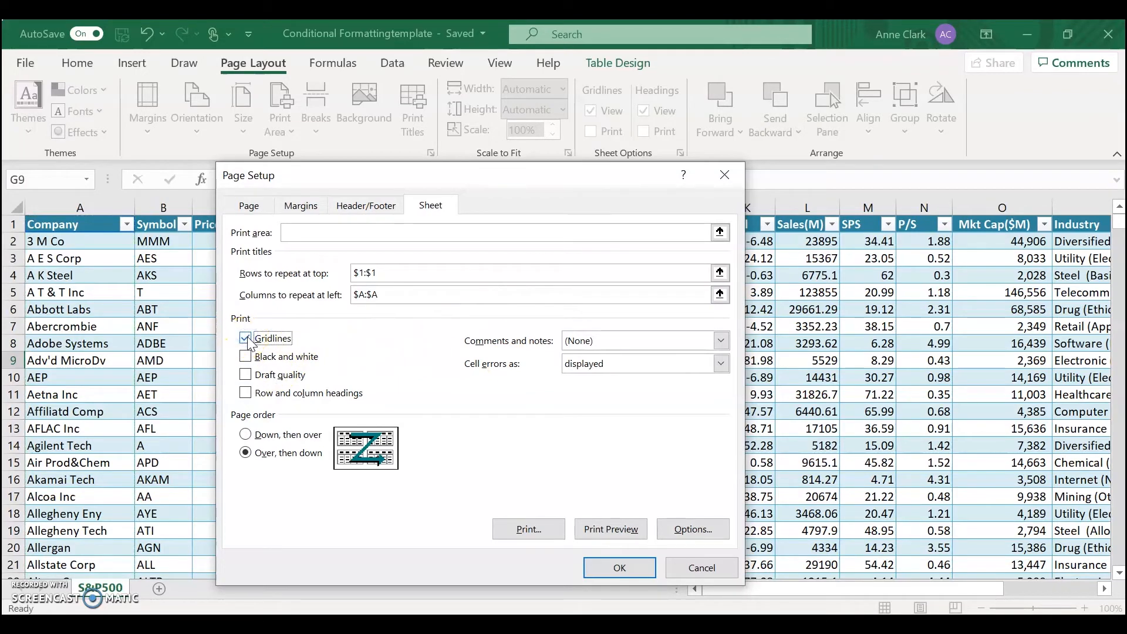
{"action": "left_click", "coordinate": [246, 339]}
{"action": "left_click", "coordinate": [245, 358]}
{"action": "left_click", "coordinate": [245, 358]}
{"action": "left_click", "coordinate": [245, 375]}
{"action": "left_click", "coordinate": [251, 378]}
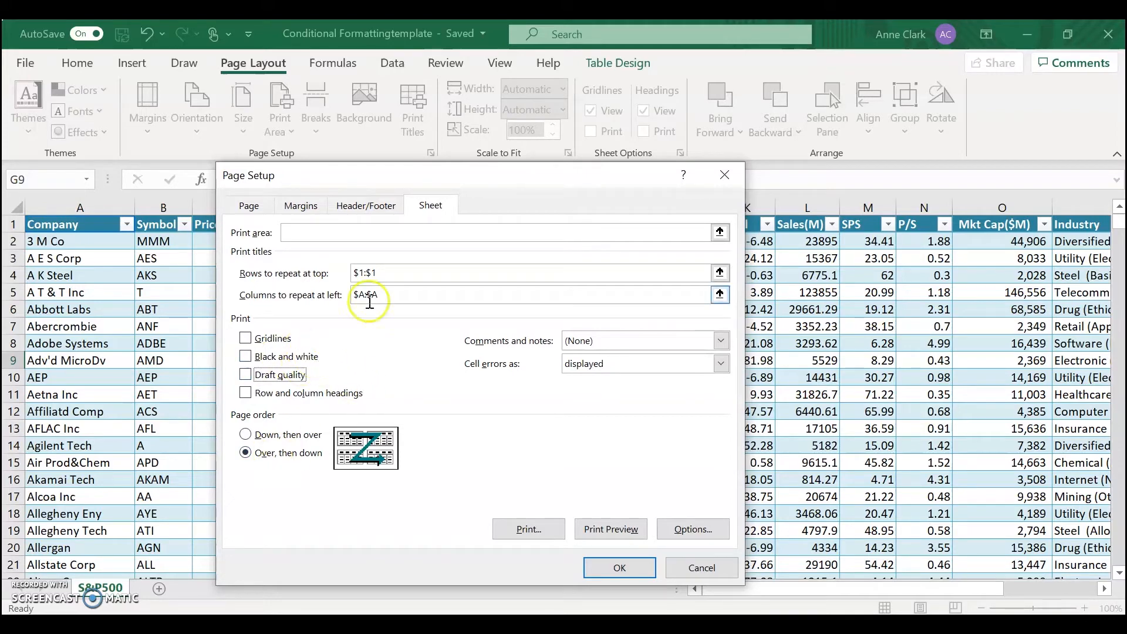
- Preview the printout through page 4 to check the repeated titles, and return to the worksheet
{"action": "left_click", "coordinate": [611, 529]}
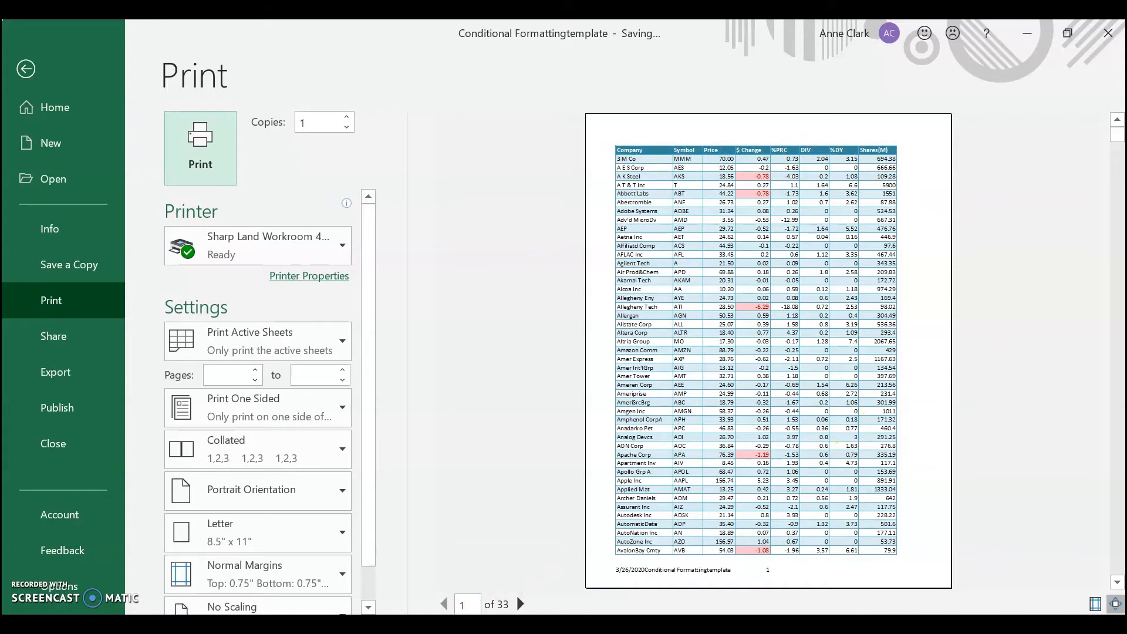
{"action": "left_click", "coordinate": [521, 604]}
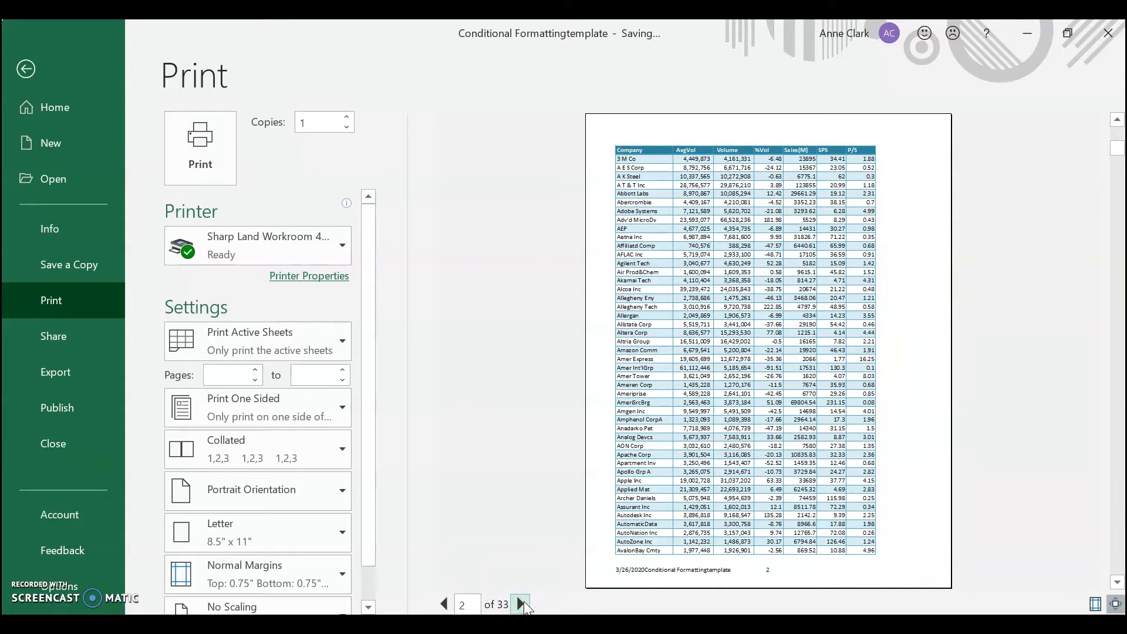
{"action": "left_click", "coordinate": [520, 604]}
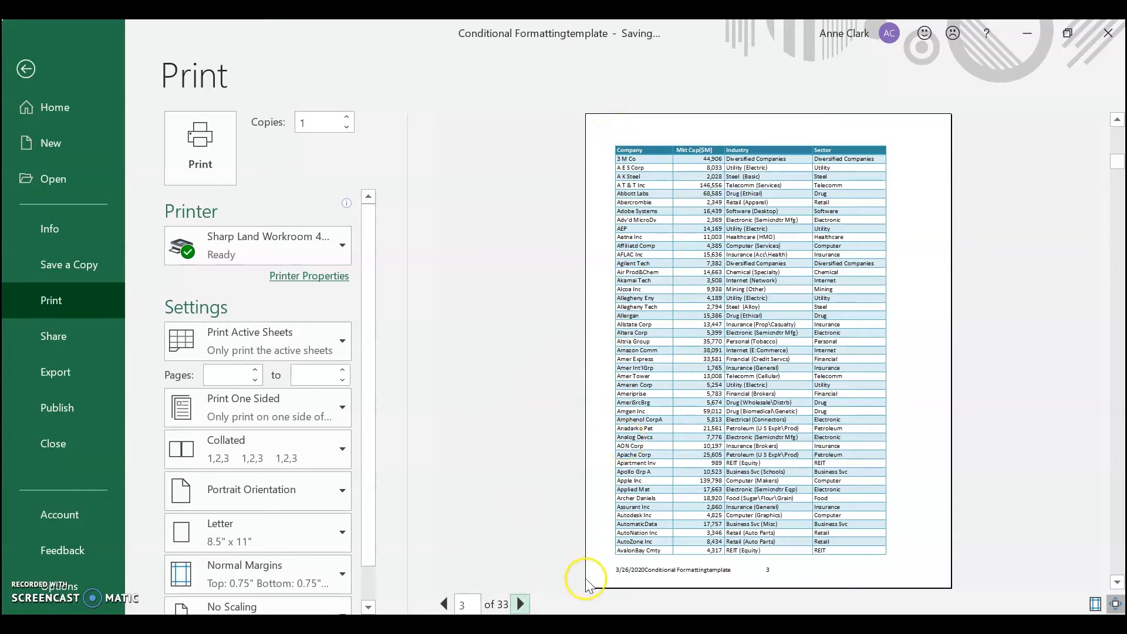
{"action": "left_click", "coordinate": [521, 605]}
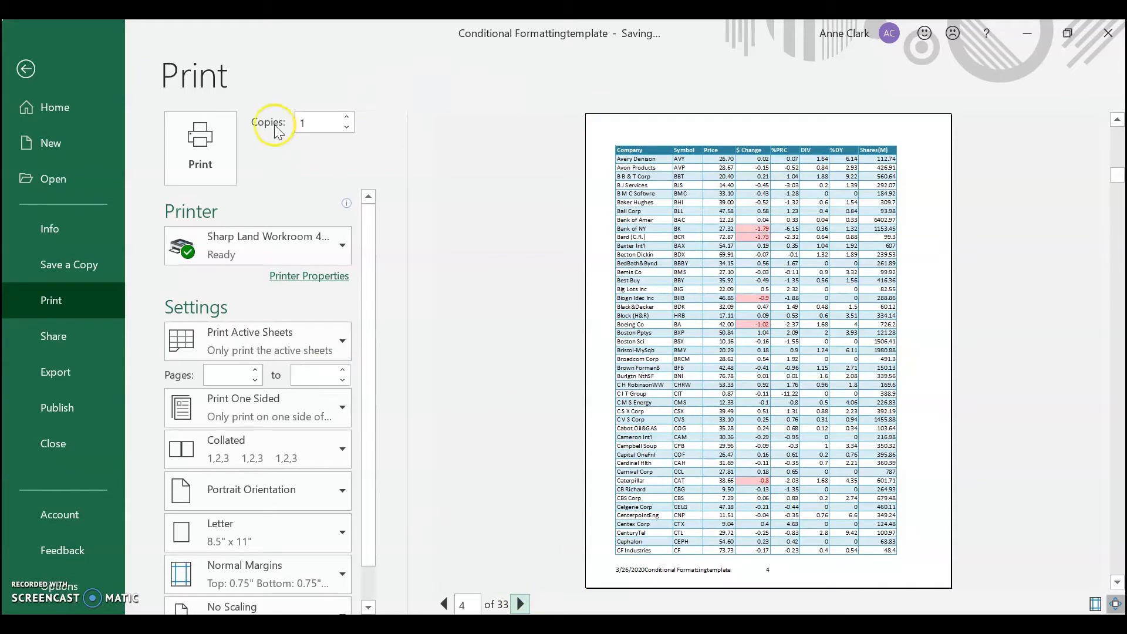
{"action": "left_click", "coordinate": [23, 68]}
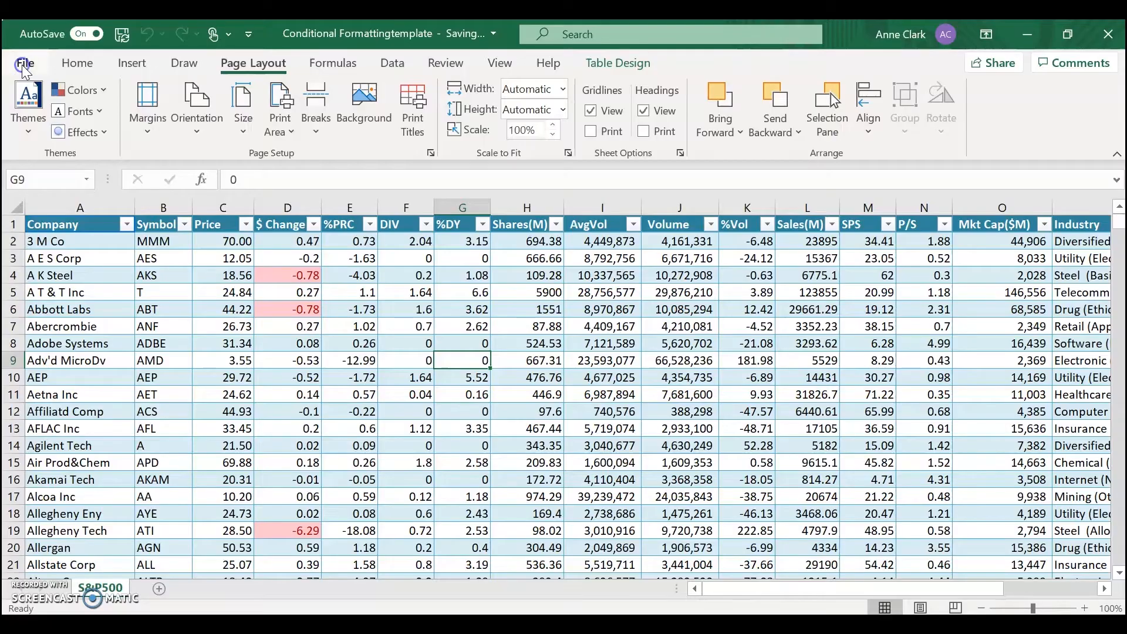
- Open the sheet's custom footer from the page setup and clear the contents of its left section
{"action": "left_click", "coordinate": [405, 117]}
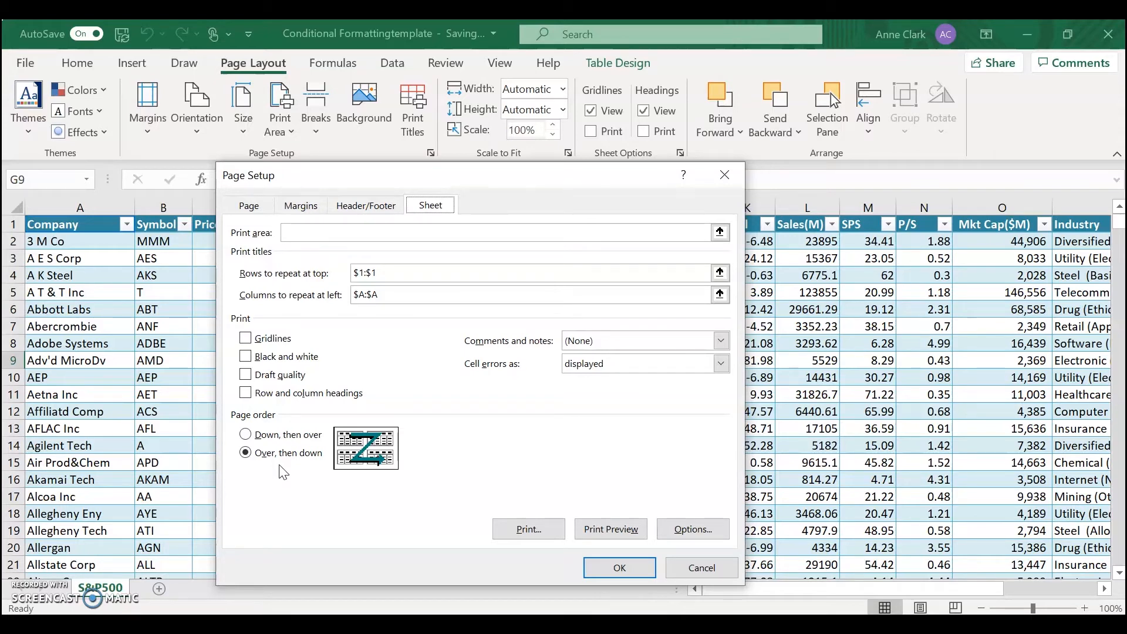
{"action": "left_click", "coordinate": [76, 240]}
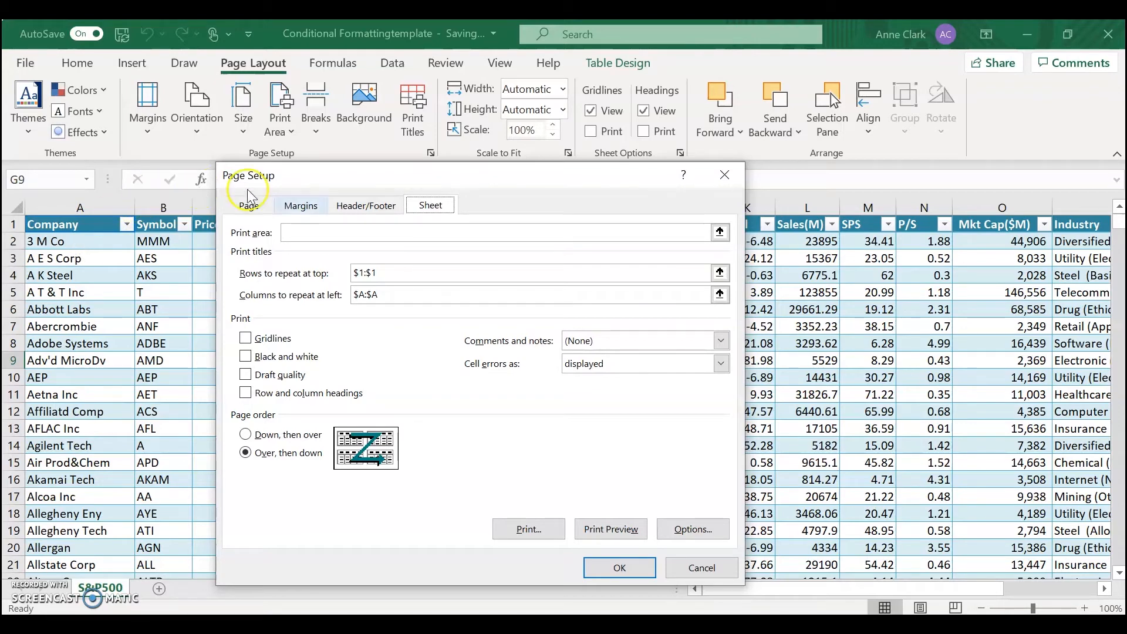
{"action": "left_click", "coordinate": [357, 207]}
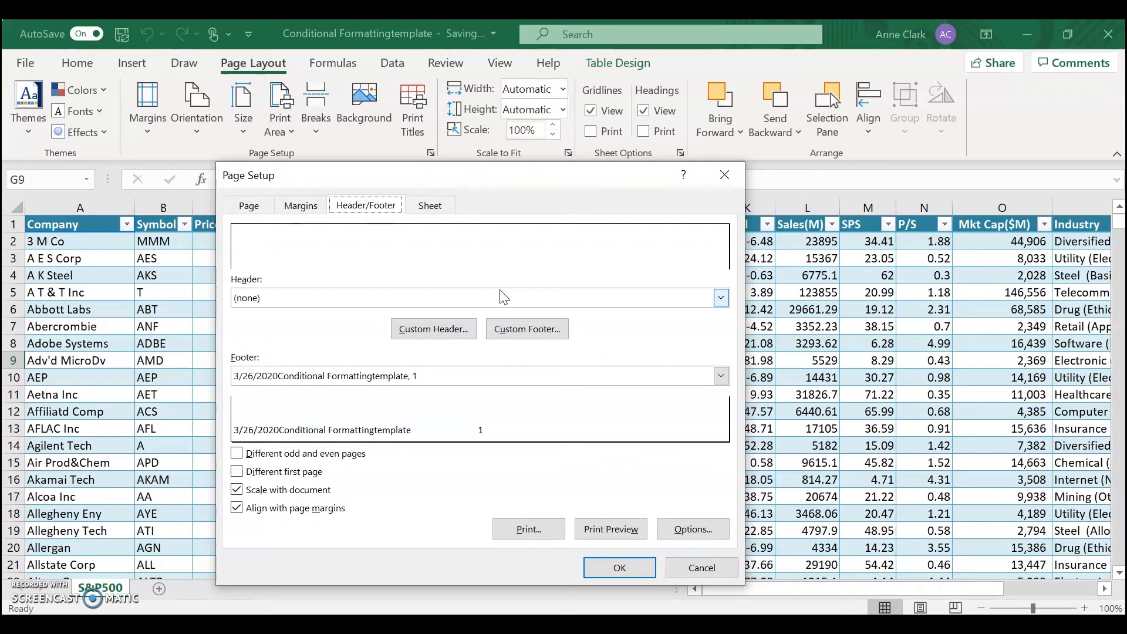
{"action": "left_click", "coordinate": [523, 331]}
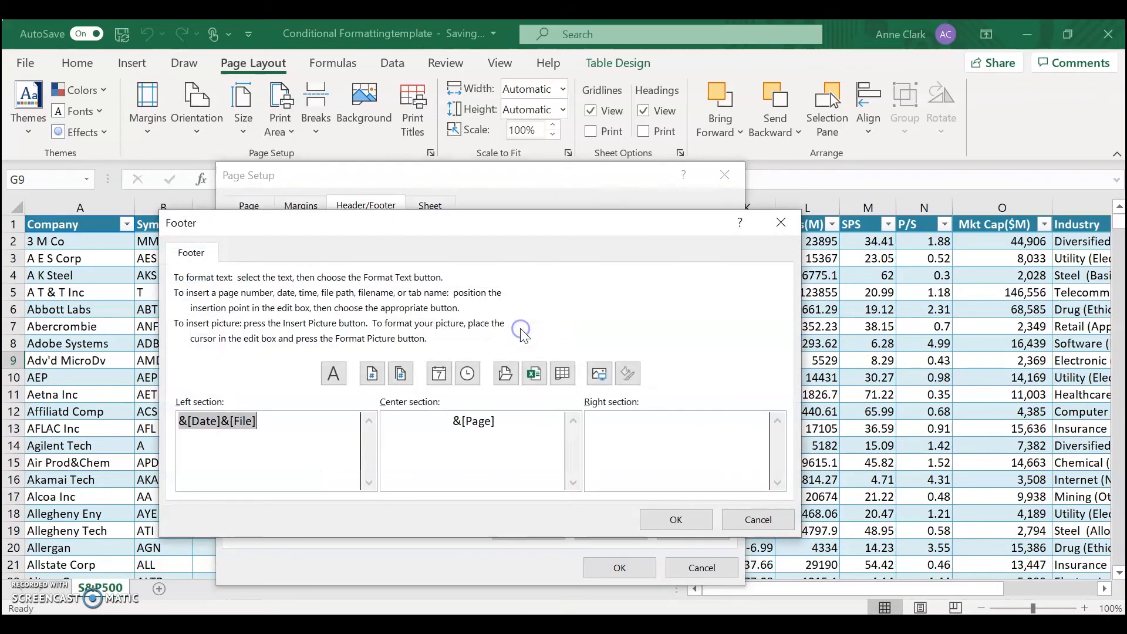
{"action": "left_click", "coordinate": [293, 428]}
{"action": "key", "text": "BackSpace"}
{"action": "key", "text": "BackSpace"}
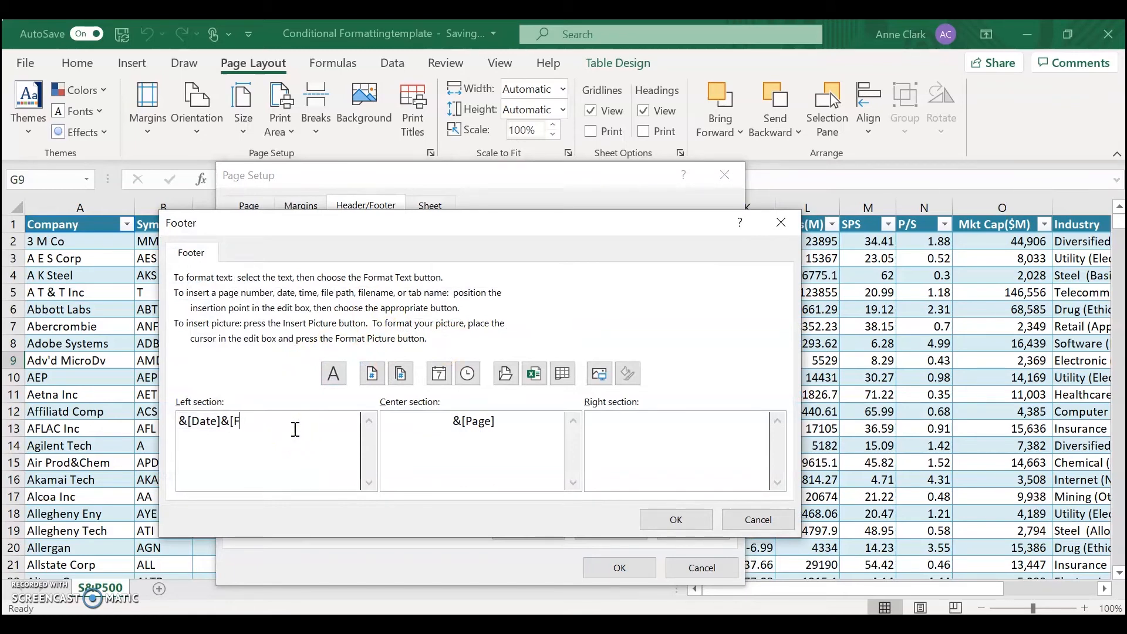
{"action": "key", "text": "BackSpace"}
{"action": "key", "text": "BackSpace"}
{"action": "key", "text": "BackSpace"}
{"action": "key", "text": "BackSpace"}
{"action": "key", "text": "BackSpace"}
{"action": "key", "text": "BackSpace"}
{"action": "key", "text": "BackSpace"}
{"action": "key", "text": "BackSpace"}
{"action": "key", "text": "BackSpace"}
{"action": "key", "text": "BackSpace"}
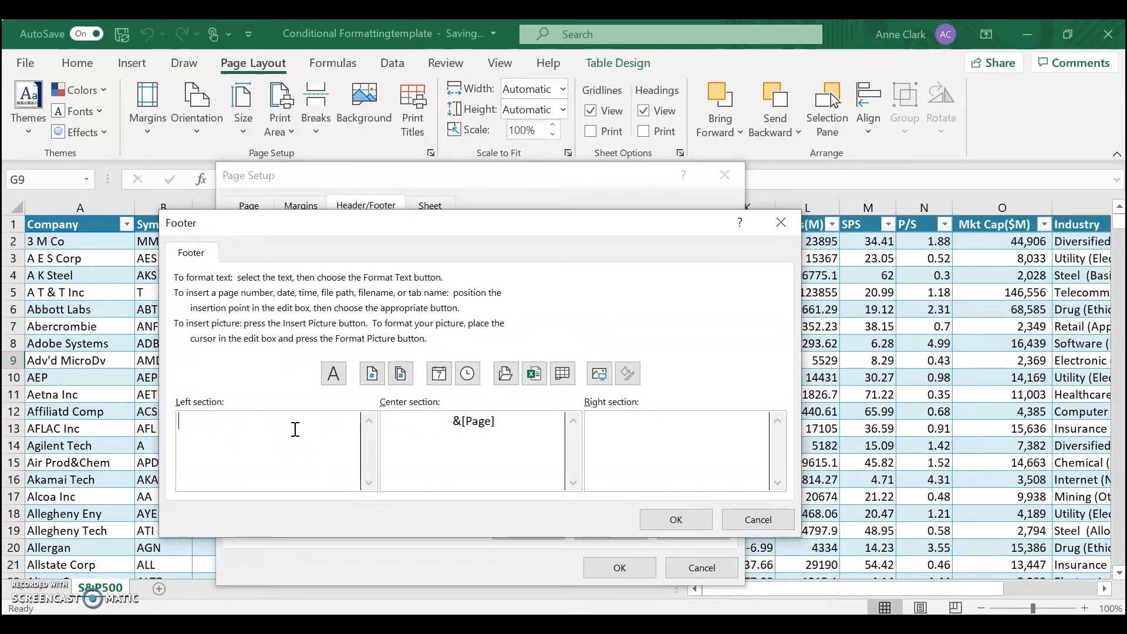
- Clear the page number code from the center section of the custom footer
{"action": "left_click", "coordinate": [508, 428]}
{"action": "key", "text": "BackSpace"}
{"action": "key", "text": "BackSpace"}
{"action": "key", "text": "BackSpace"}
{"action": "key", "text": "BackSpace"}
{"action": "key", "text": "BackSpace"}
{"action": "key", "text": "BackSpace"}
{"action": "key", "text": "BackSpace"}
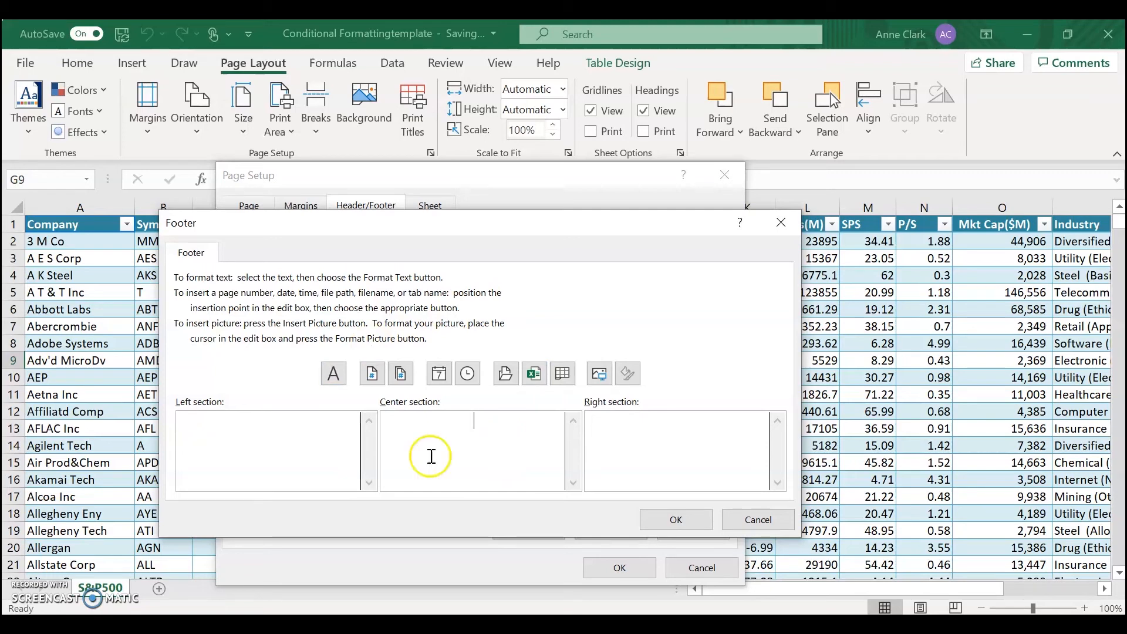
- Insert the date followed by the file name in the left section of the custom footer
{"action": "left_click", "coordinate": [298, 439]}
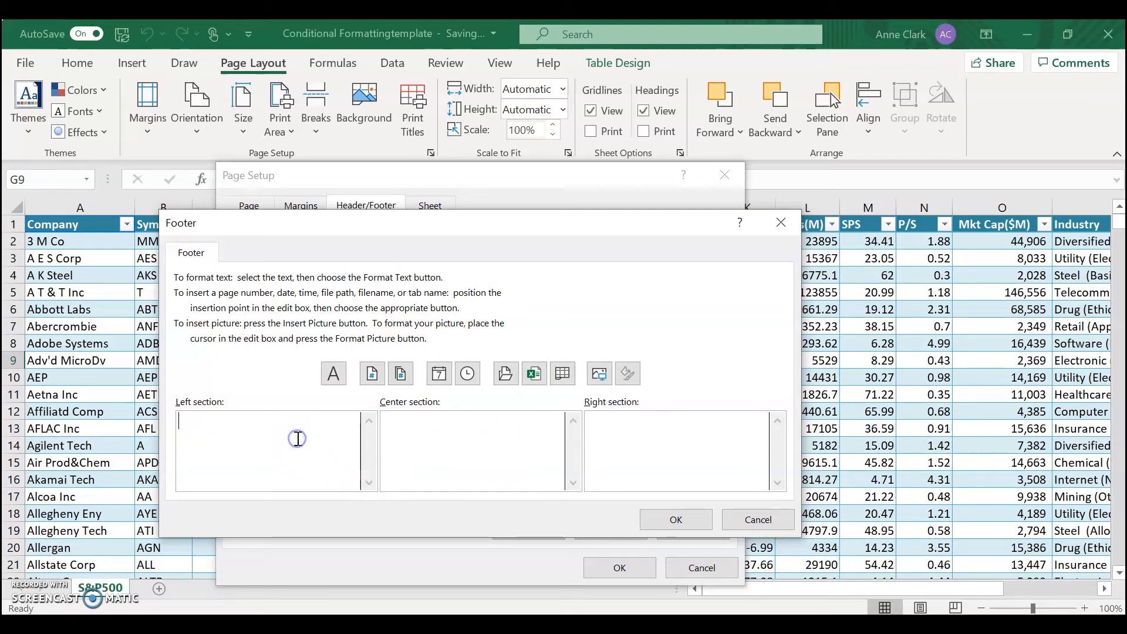
{"action": "left_click", "coordinate": [471, 382]}
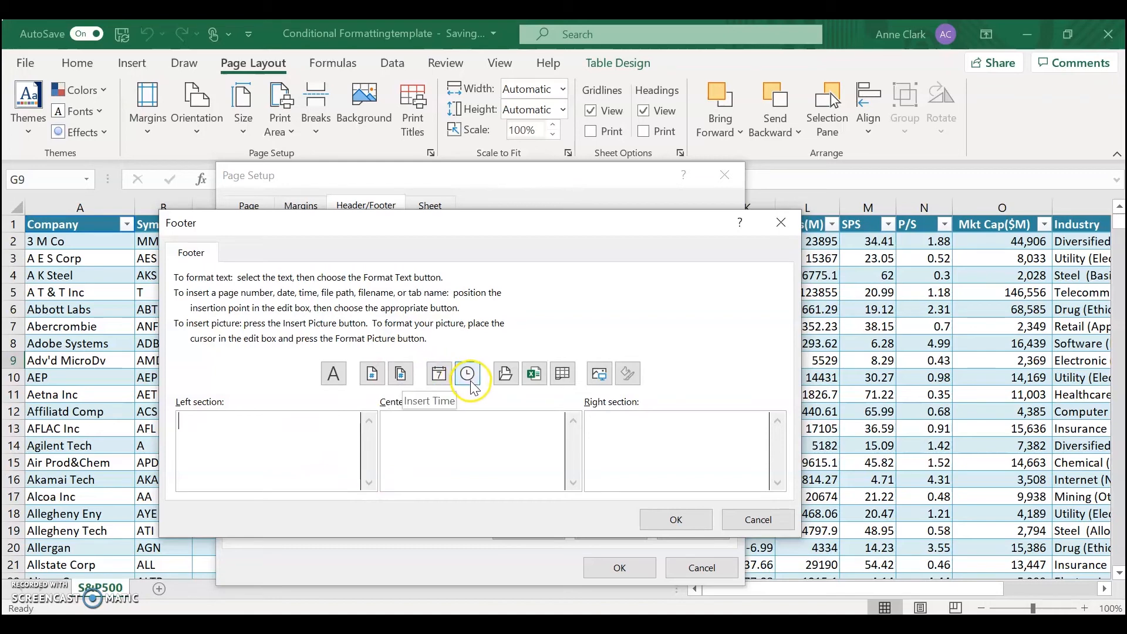
{"action": "left_click", "coordinate": [449, 383]}
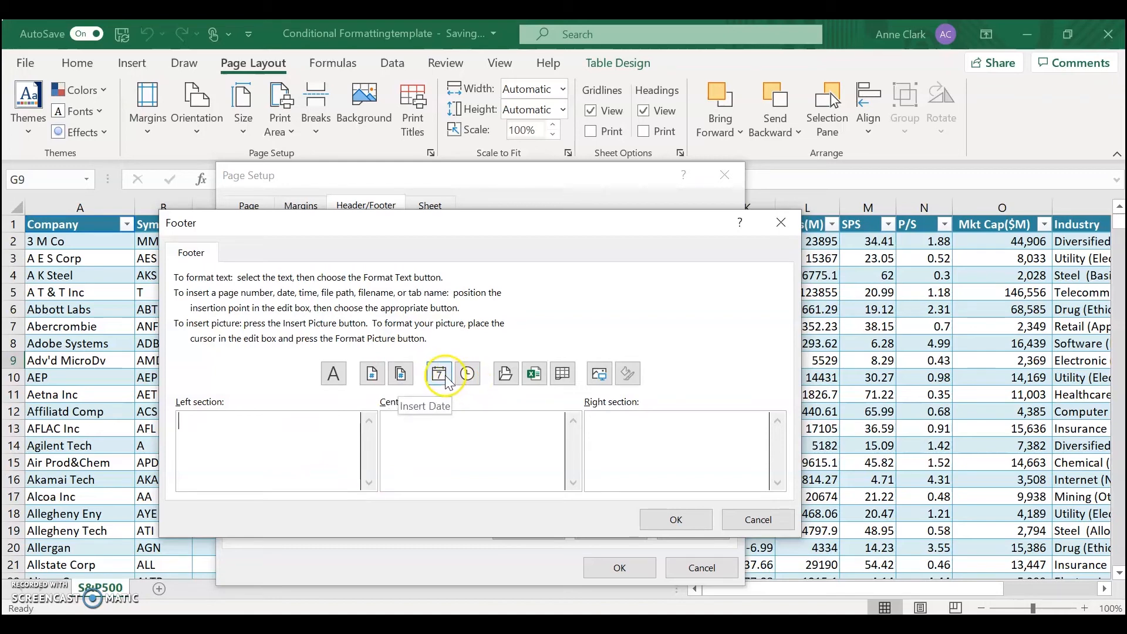
{"action": "left_click", "coordinate": [449, 382]}
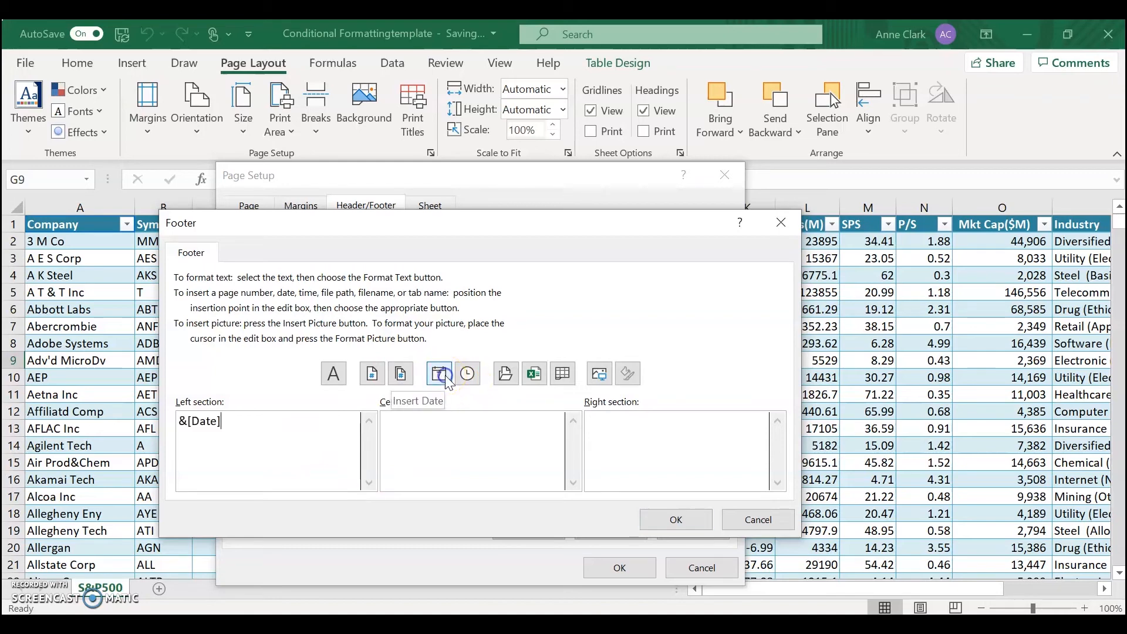
{"action": "left_click", "coordinate": [534, 374]}
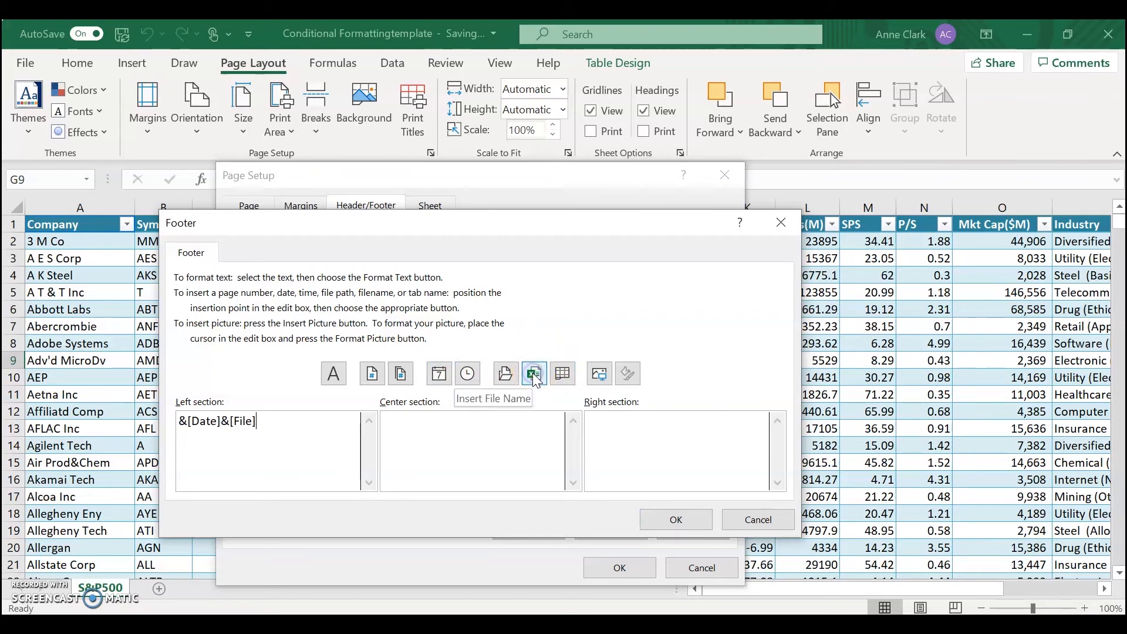
- Insert the page number in the center section of the footer and accept the custom footer
{"action": "left_click", "coordinate": [481, 419]}
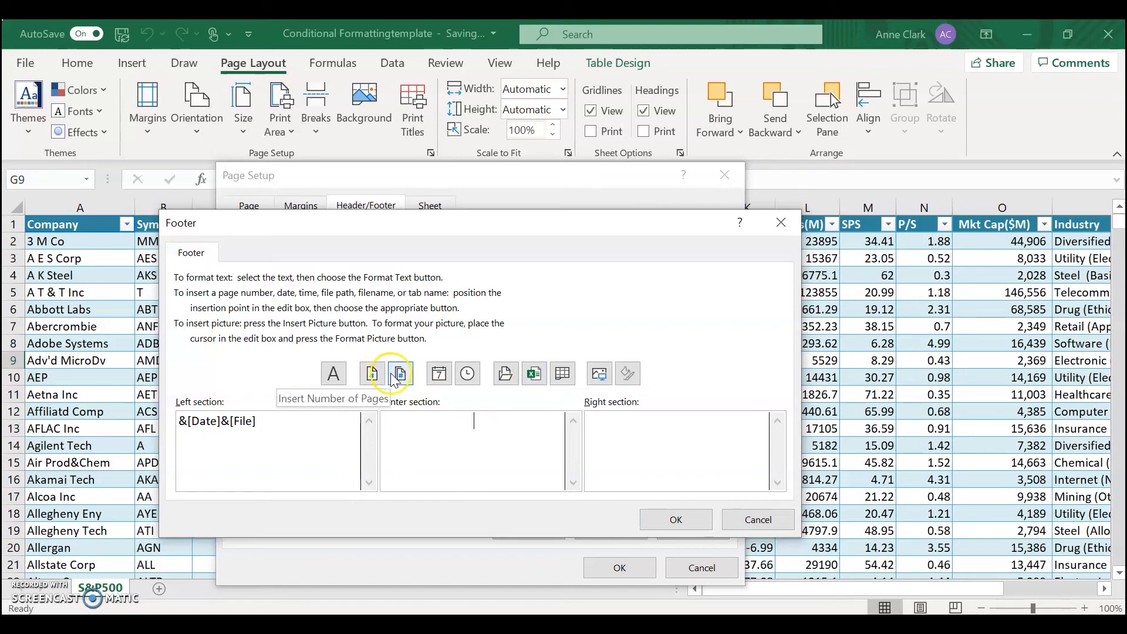
{"action": "left_click", "coordinate": [369, 376]}
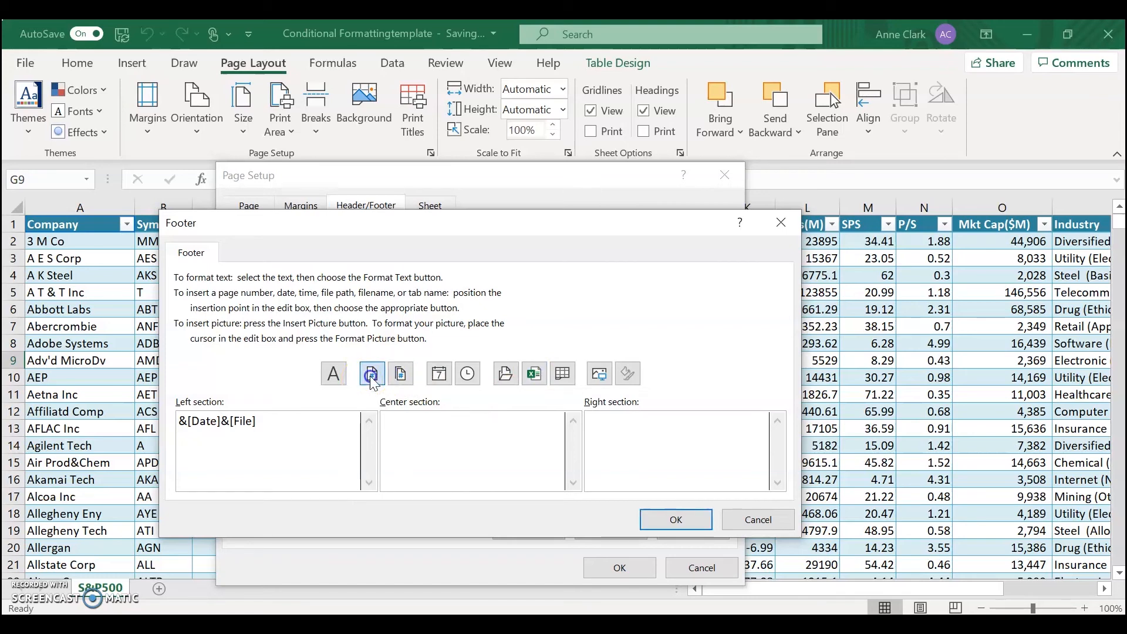
{"action": "left_click", "coordinate": [676, 521]}
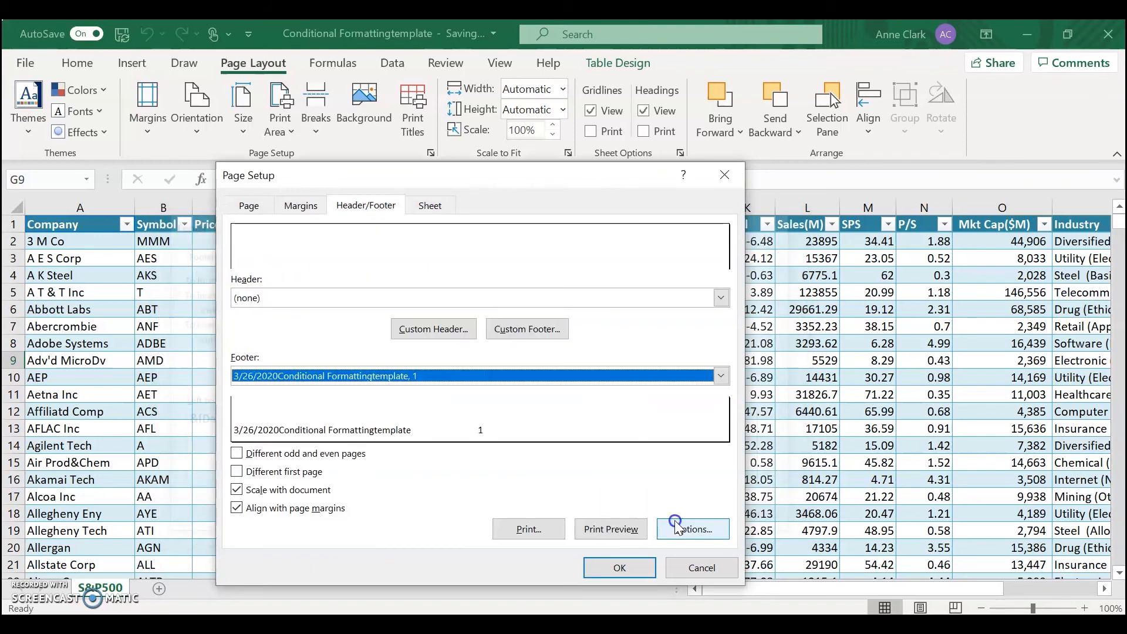
- Preview the printout through page 4 to check the footer on successive pages
{"action": "left_click", "coordinate": [613, 528]}
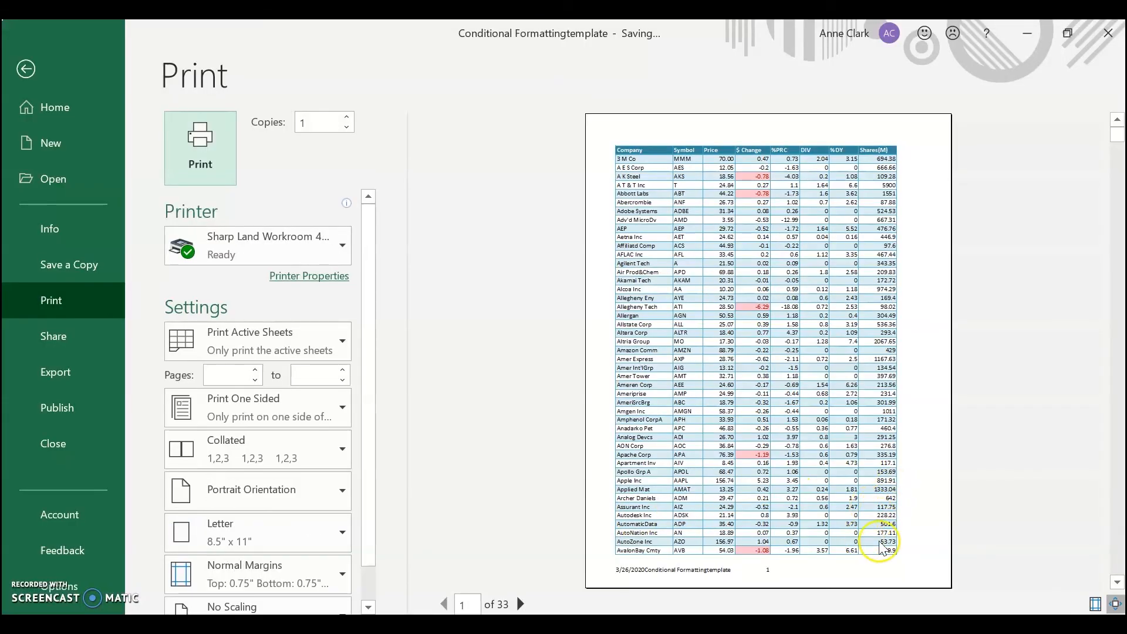
{"action": "left_click", "coordinate": [520, 604]}
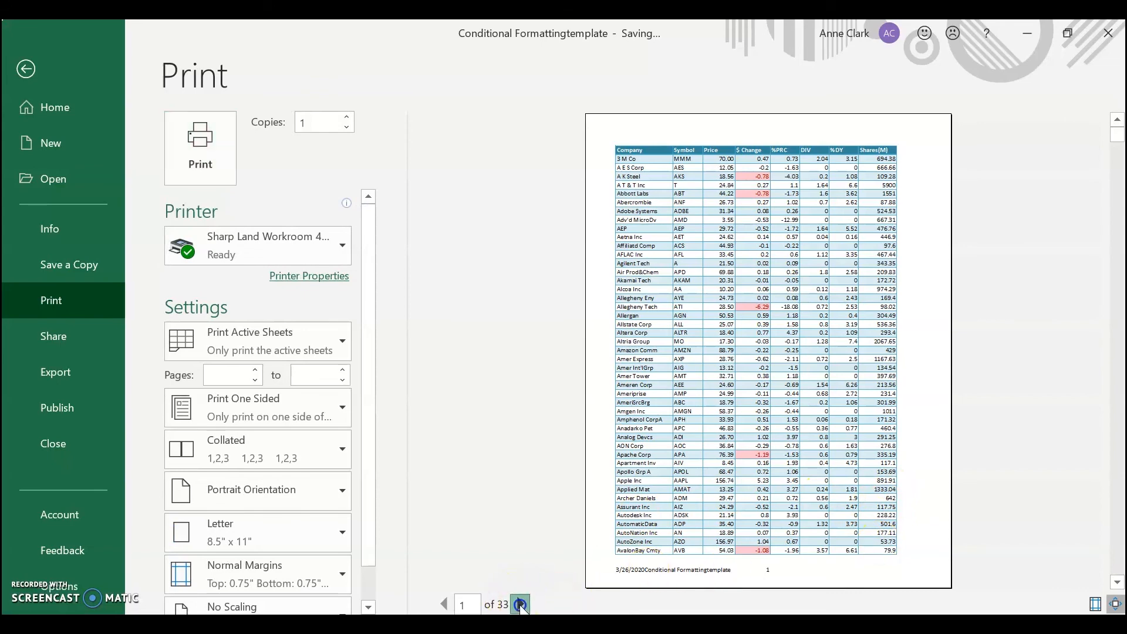
{"action": "left_click", "coordinate": [520, 605]}
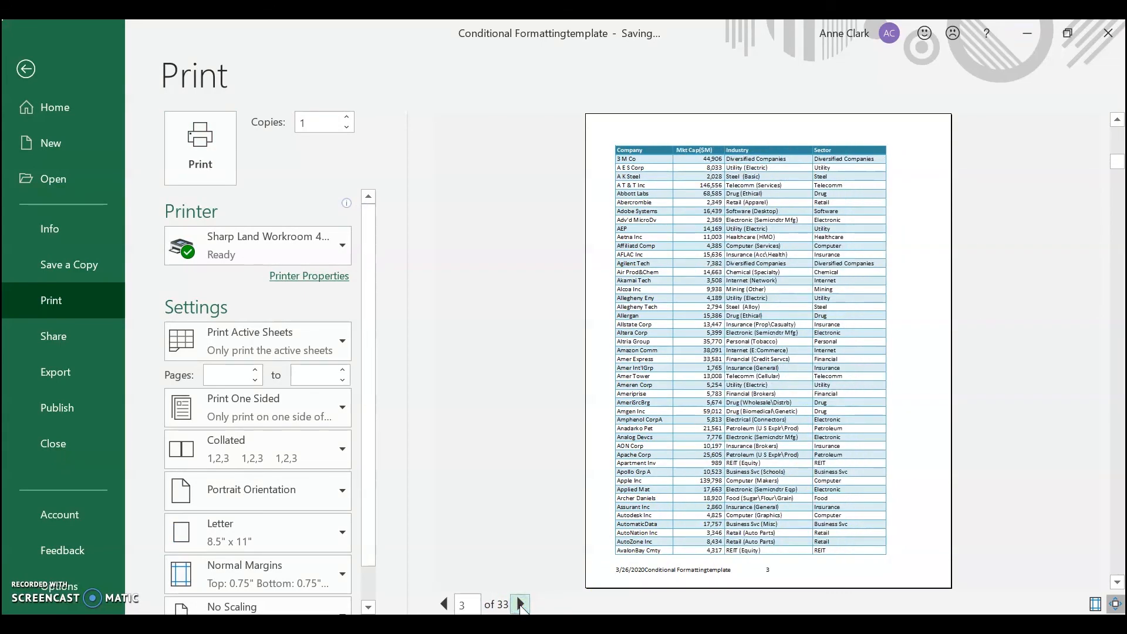
{"action": "left_click", "coordinate": [520, 605]}
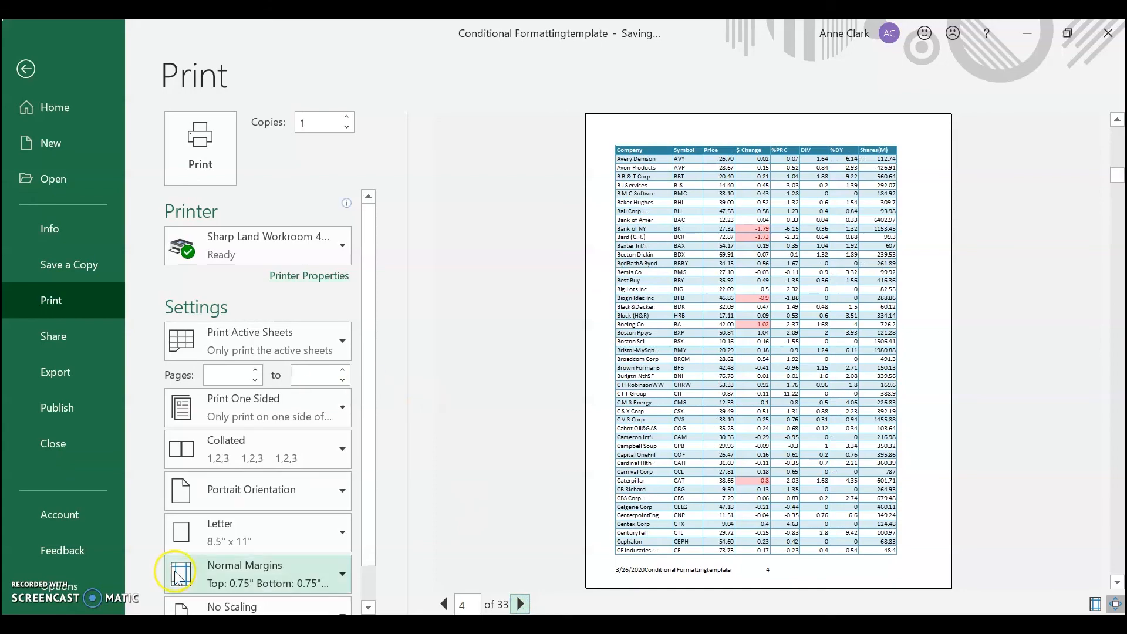